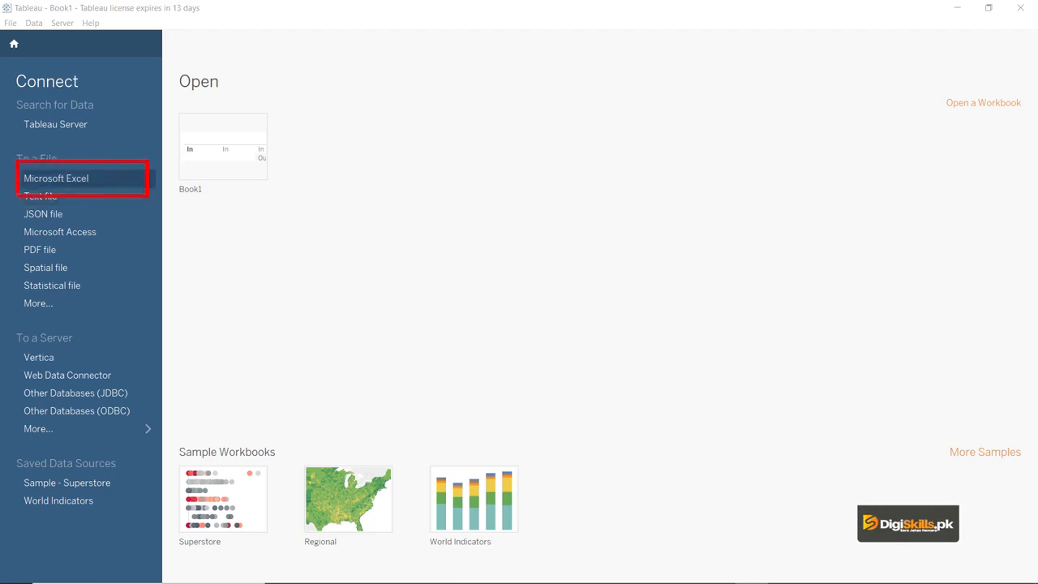
Step: Connect to the testmap Excel workbook and look through the rows in the Sheet1 data preview
left_click(56, 177)
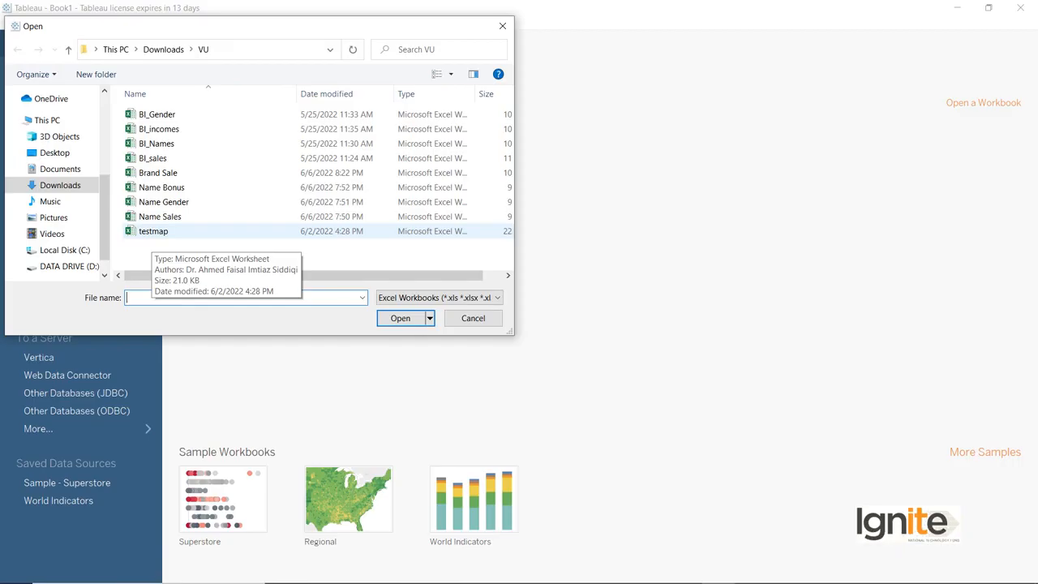
left_click(152, 233)
left_click(401, 318)
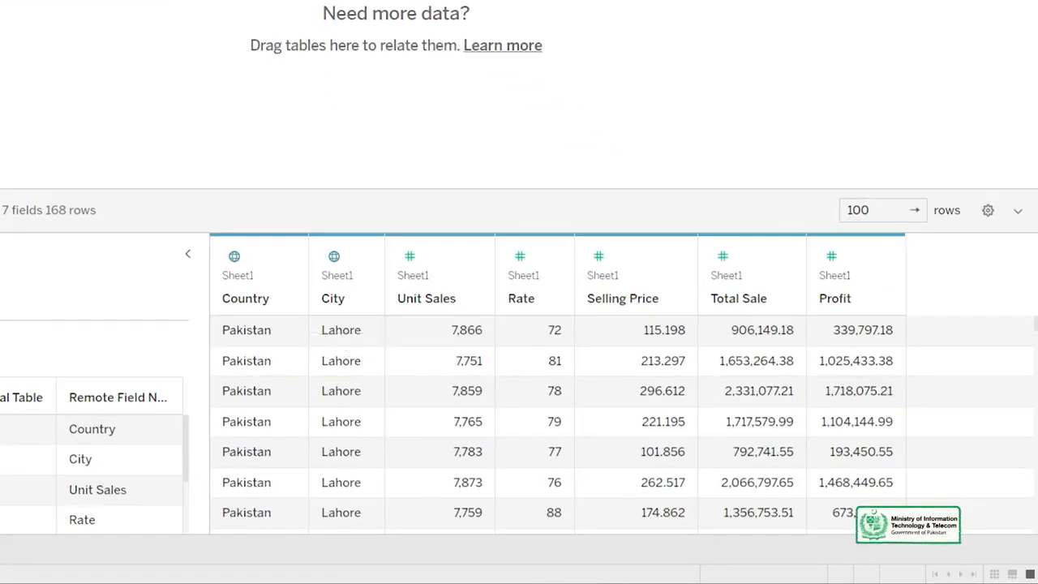
scroll(382, 478, "down", 10)
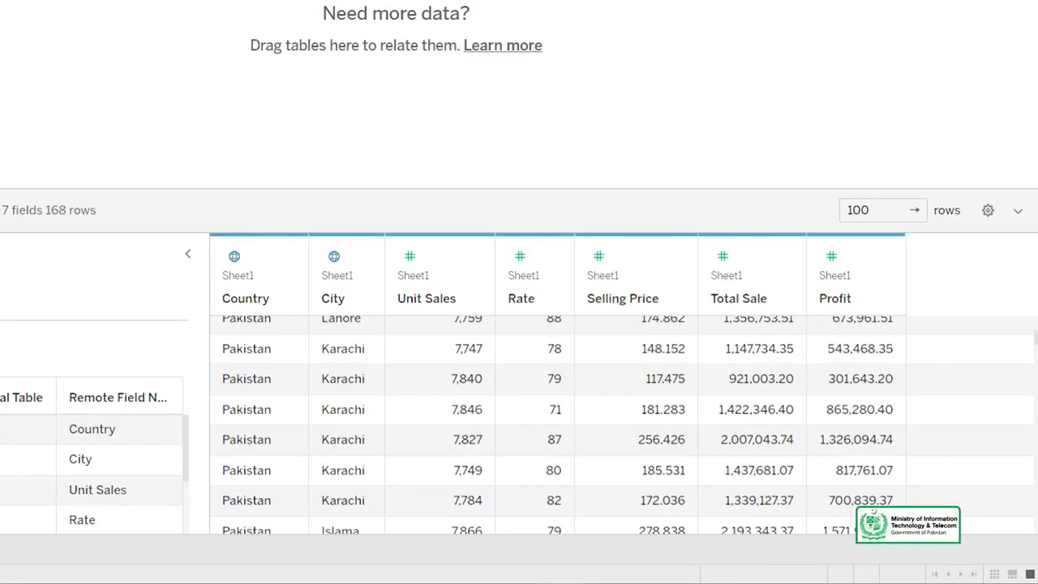
scroll(559, 426, "up", 10)
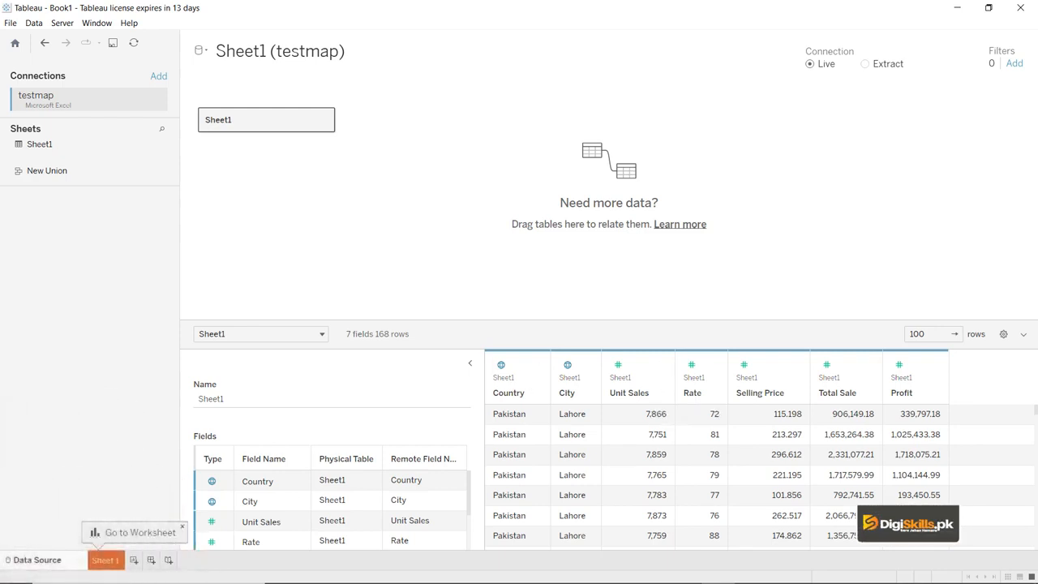
Step: Open worksheet Sheet 1 and plot the City field as points on a map
left_click(105, 561)
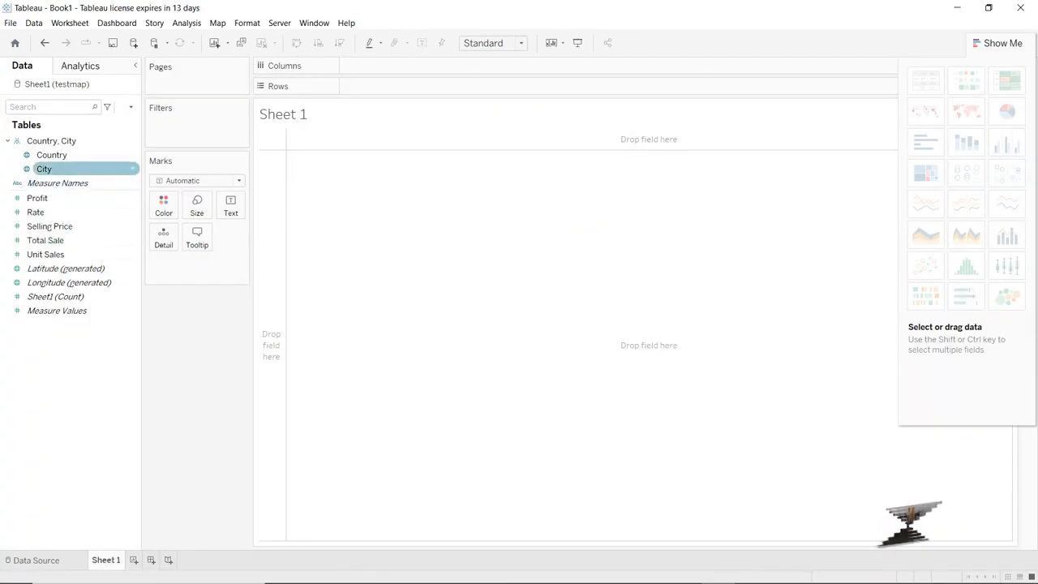
left_click(65, 168)
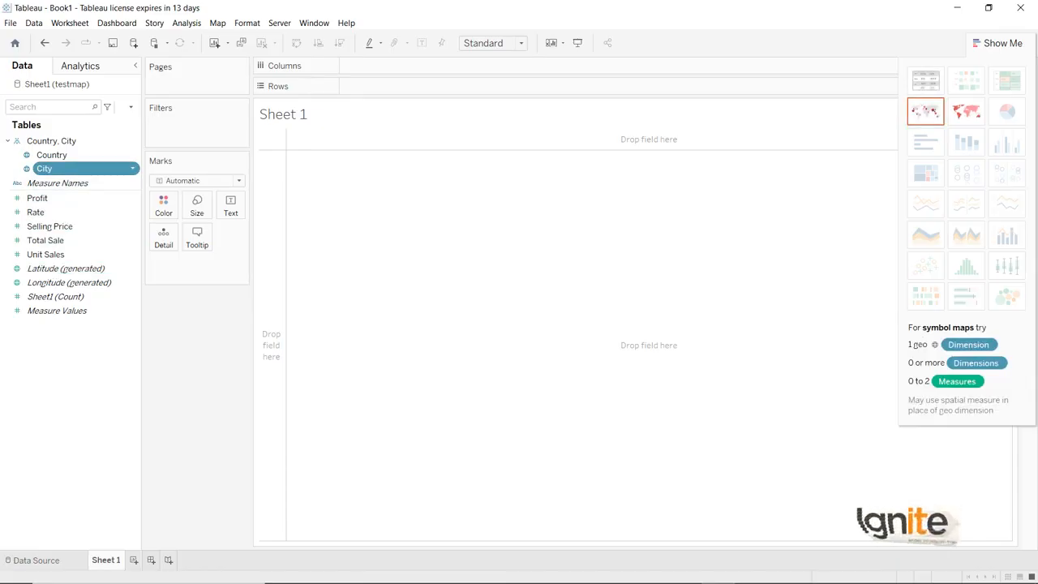
double_click(65, 168)
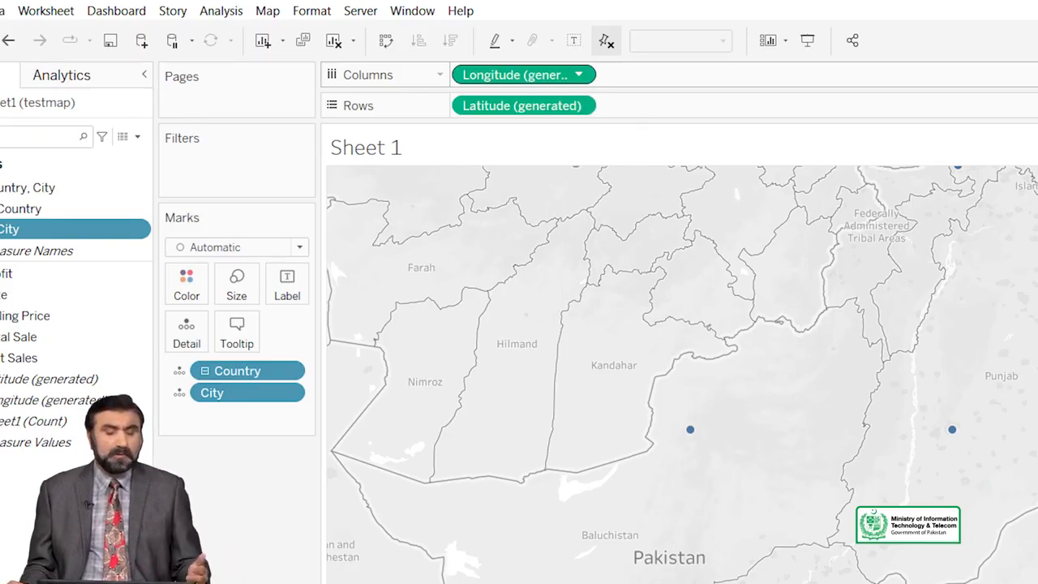
left_click_drag(915, 351, 938, 425)
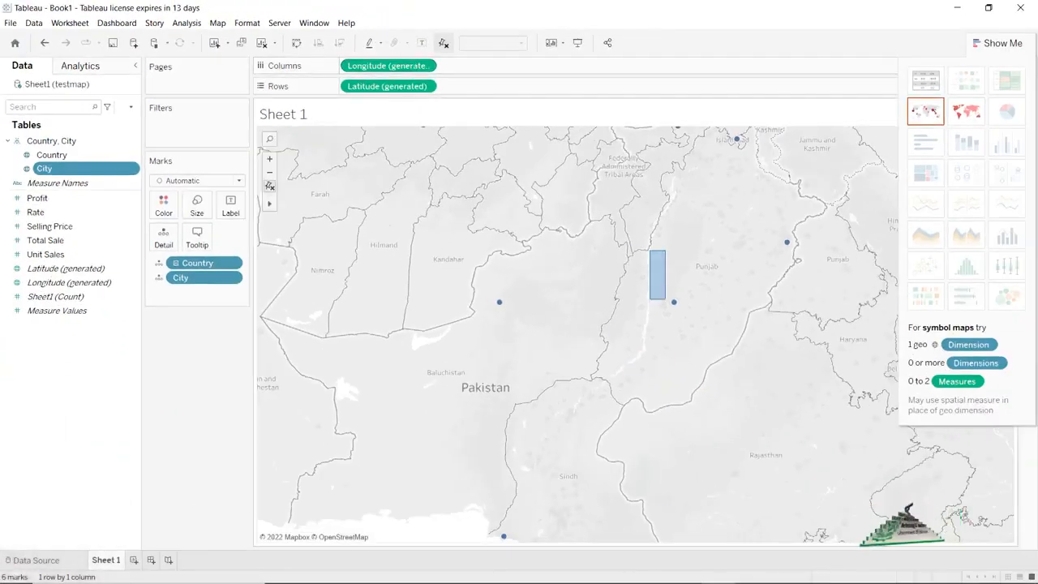
left_click_drag(649, 298, 603, 410)
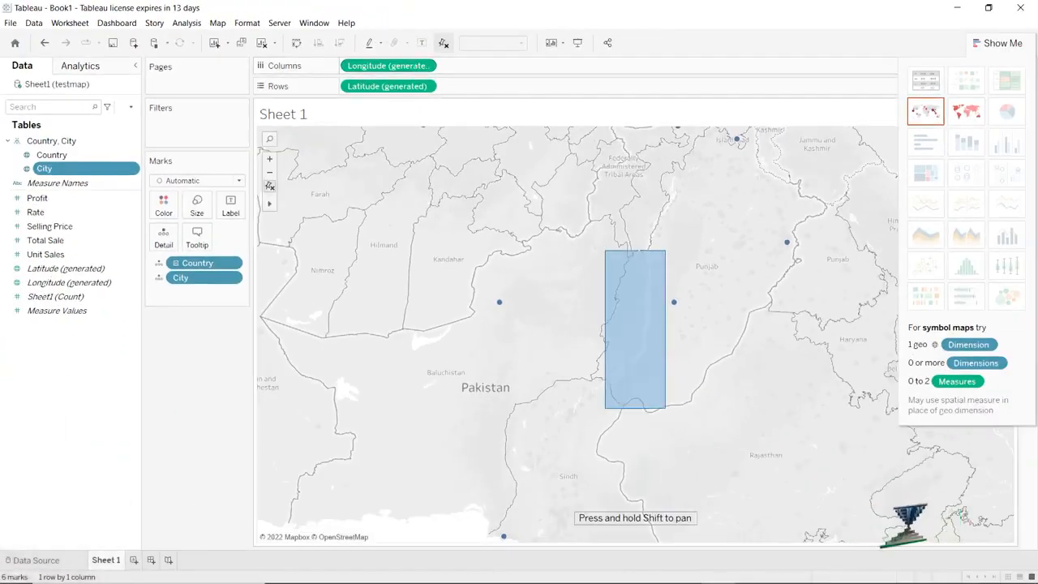
left_click_drag(722, 271, 705, 354)
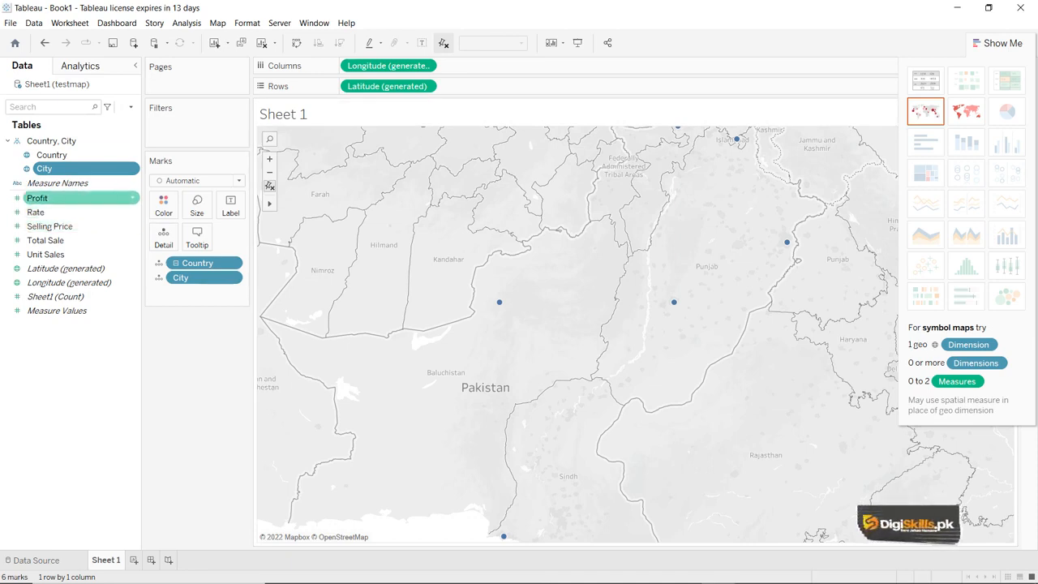
Step: Add Profit to the map's marks and show it as a label on each city
left_click_drag(41, 198, 178, 296)
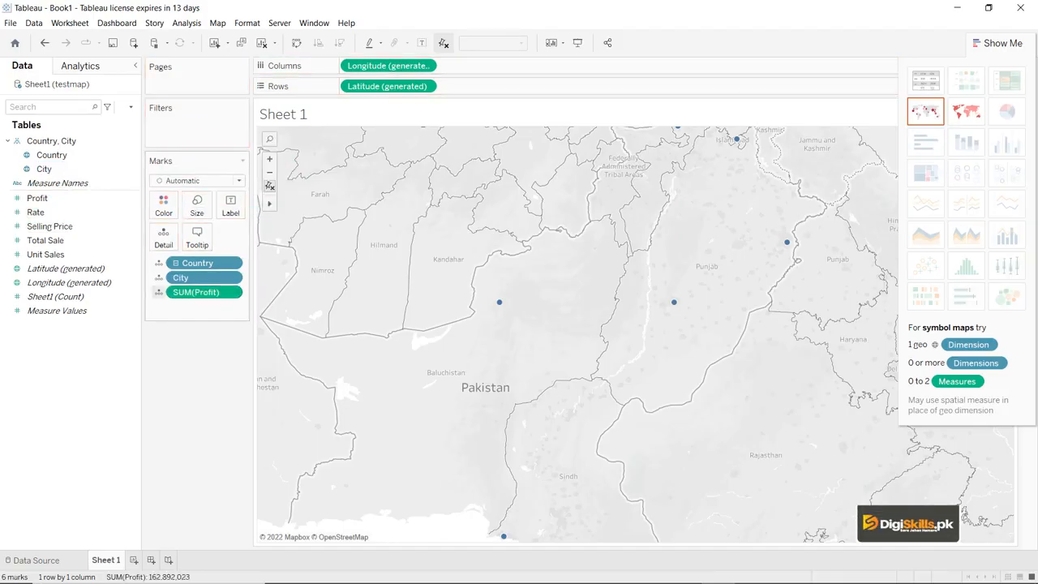
left_click(159, 292)
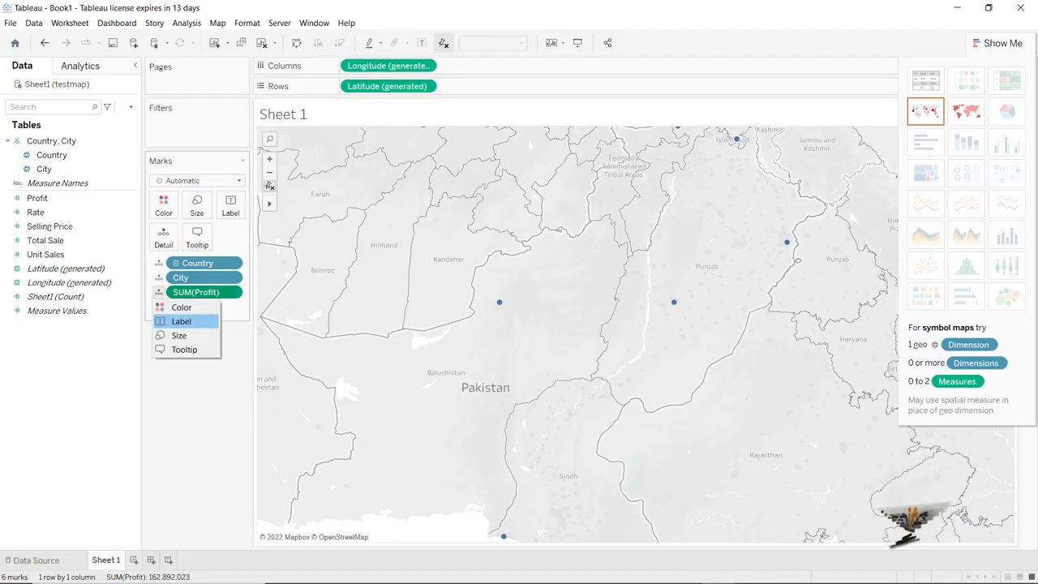
left_click(181, 321)
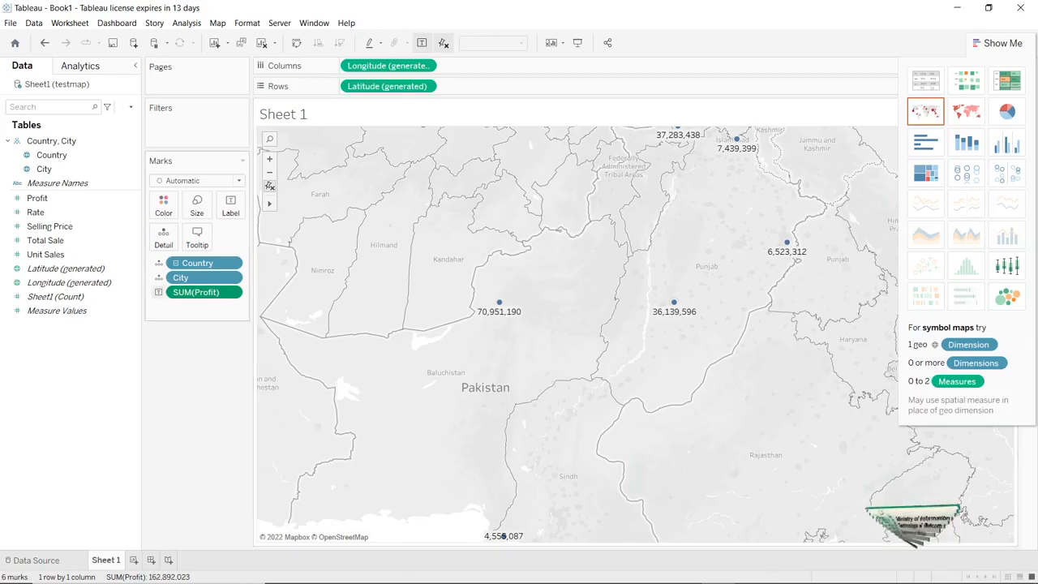
Step: Switch Profit on the city marks from Label to Color, and try a further mark property for it
left_click(159, 292)
left_click(181, 307)
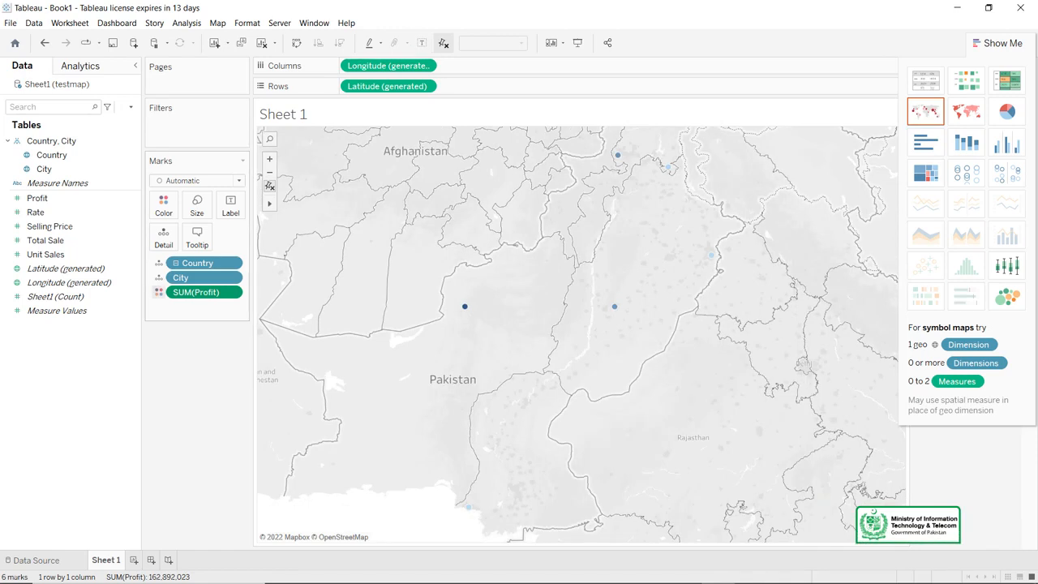
left_click(159, 291)
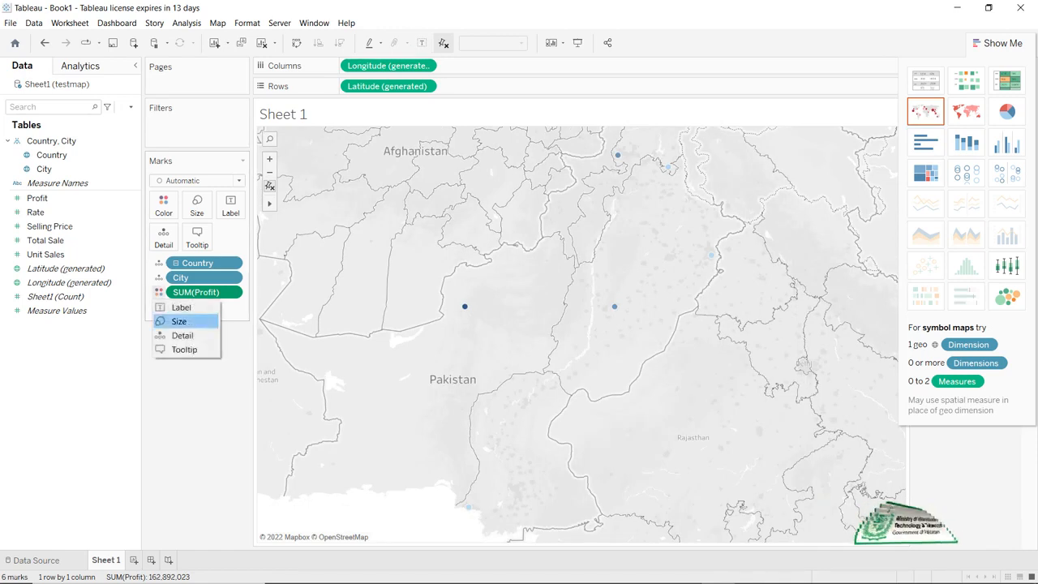
left_click(181, 307)
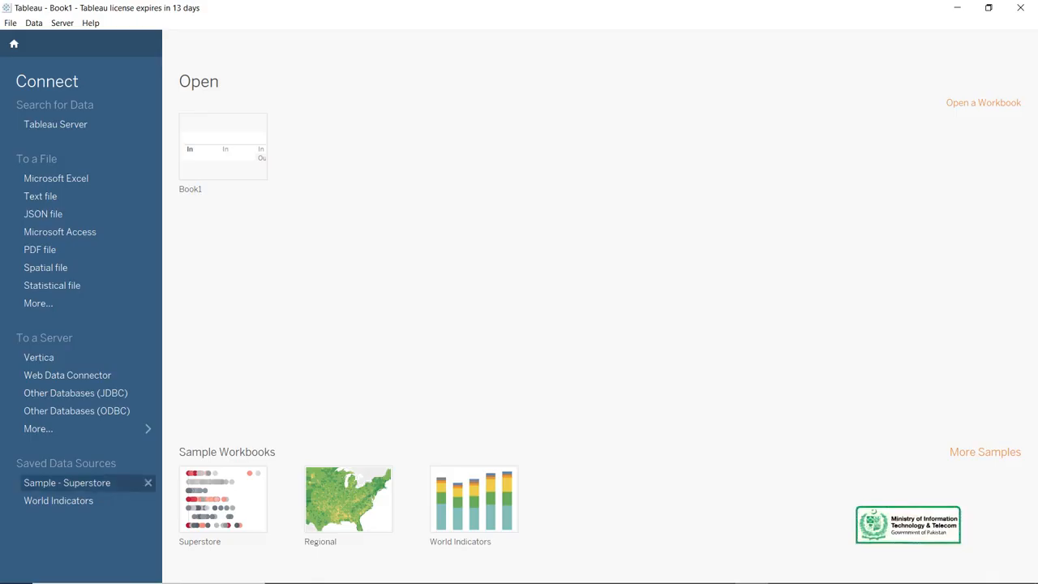
Step: Open the Sample - Superstore saved data source and chart Sales in rows against product Category in columns
left_click(66, 483)
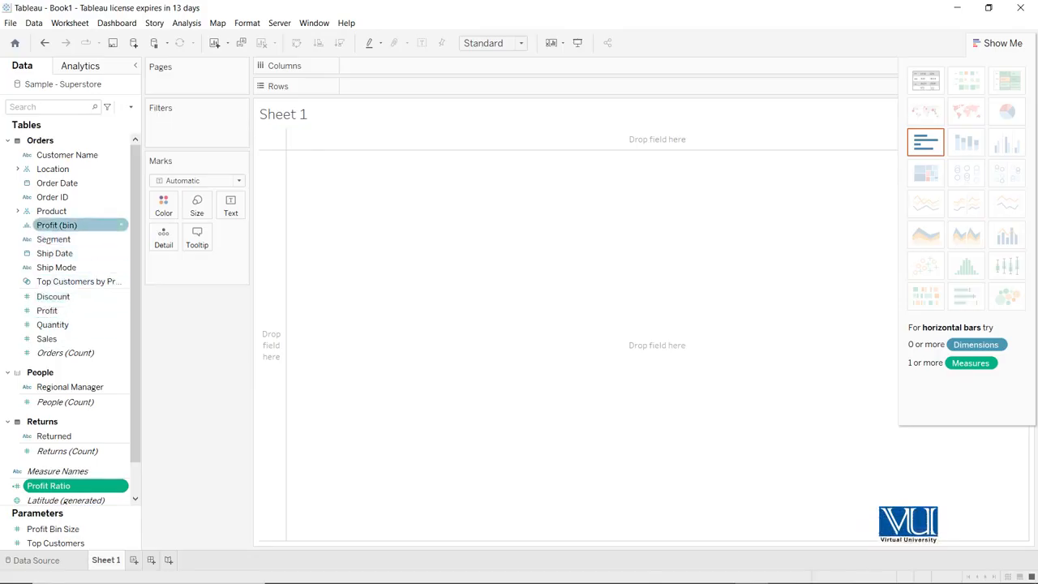
left_click(18, 211)
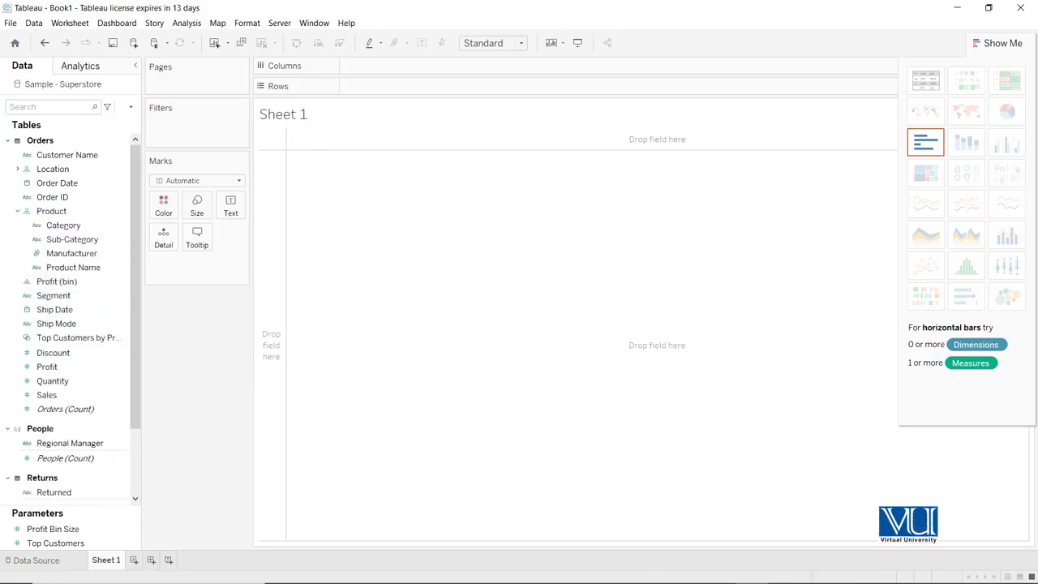
mouse_move(64, 225)
left_mouse_down()
mouse_move(170, 183)
mouse_move(357, 66)
left_mouse_up()
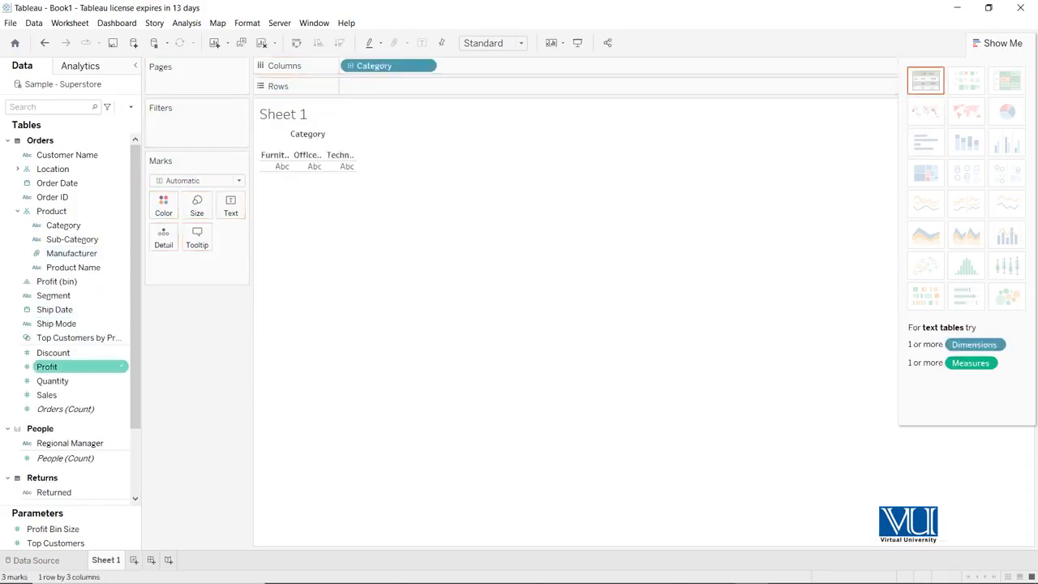
left_click_drag(47, 367, 389, 86)
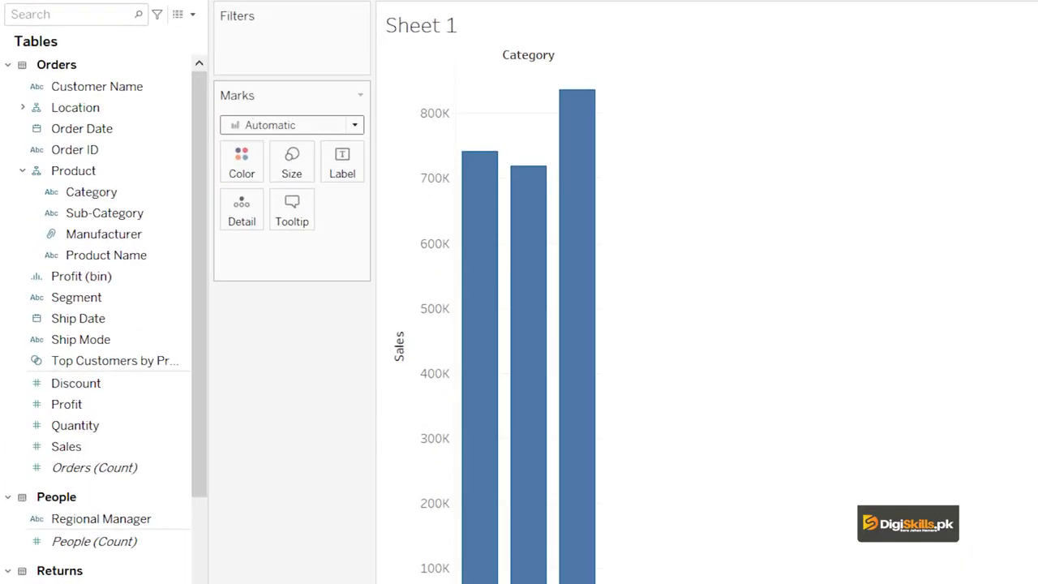
Step: Change the mark type of the Sales by Category chart to Gantt Bar
left_click(292, 125)
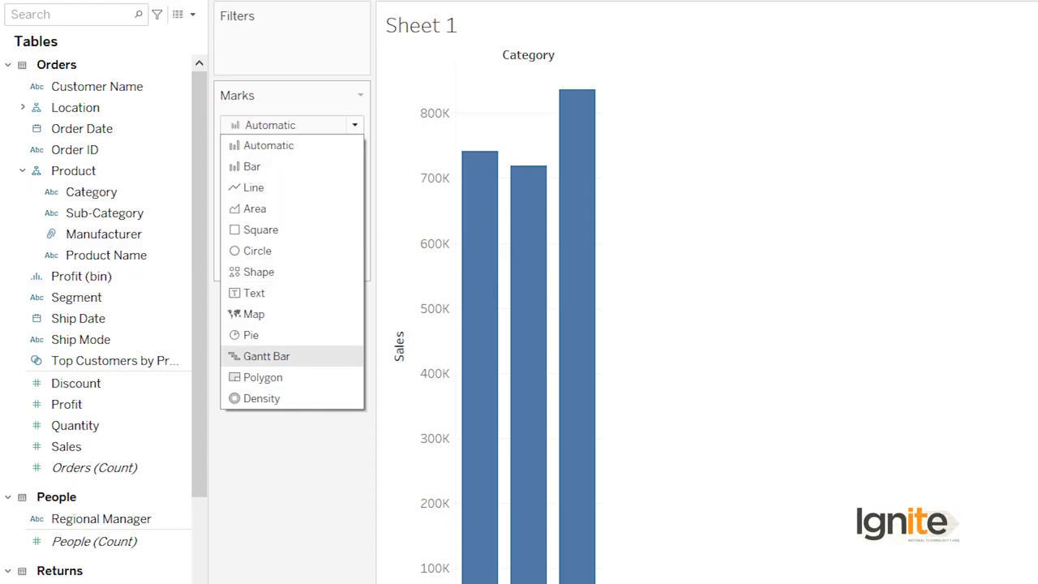
left_click(266, 356)
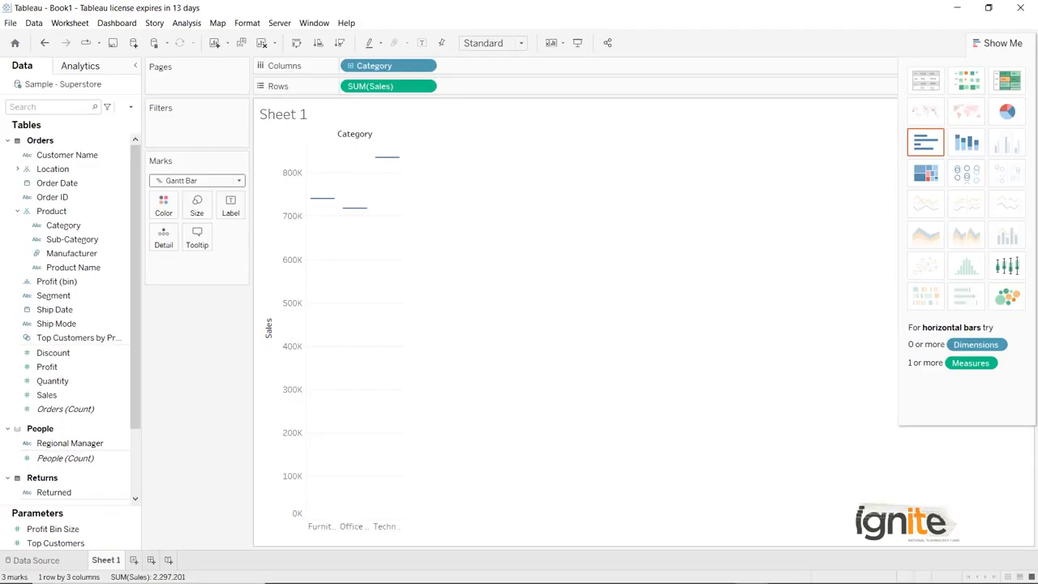
mouse_move(388, 157)
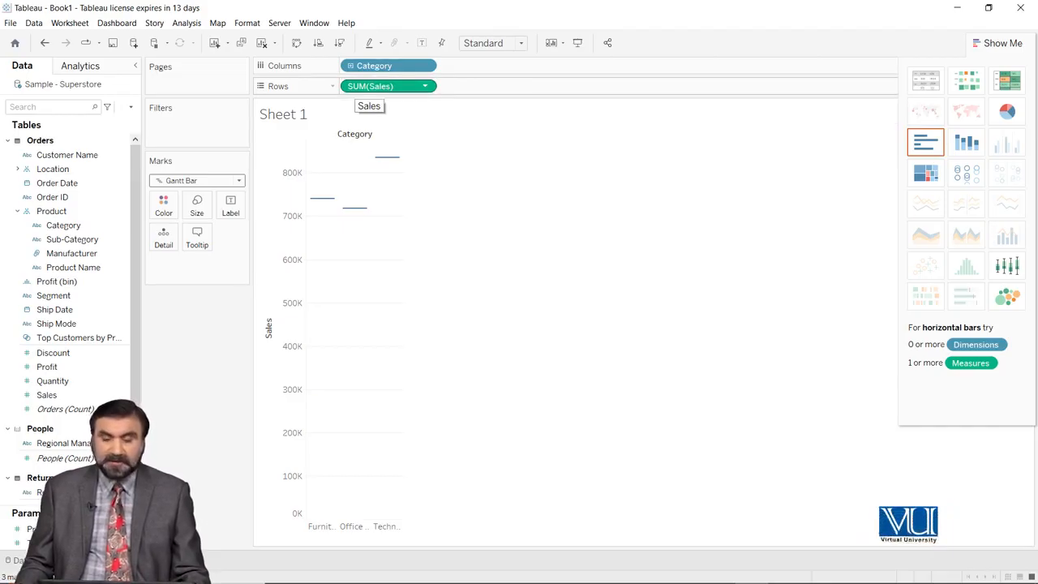
Step: Add a table calculation to SUM(Sales) in the rows with the calculation type Running Total
left_click(425, 86)
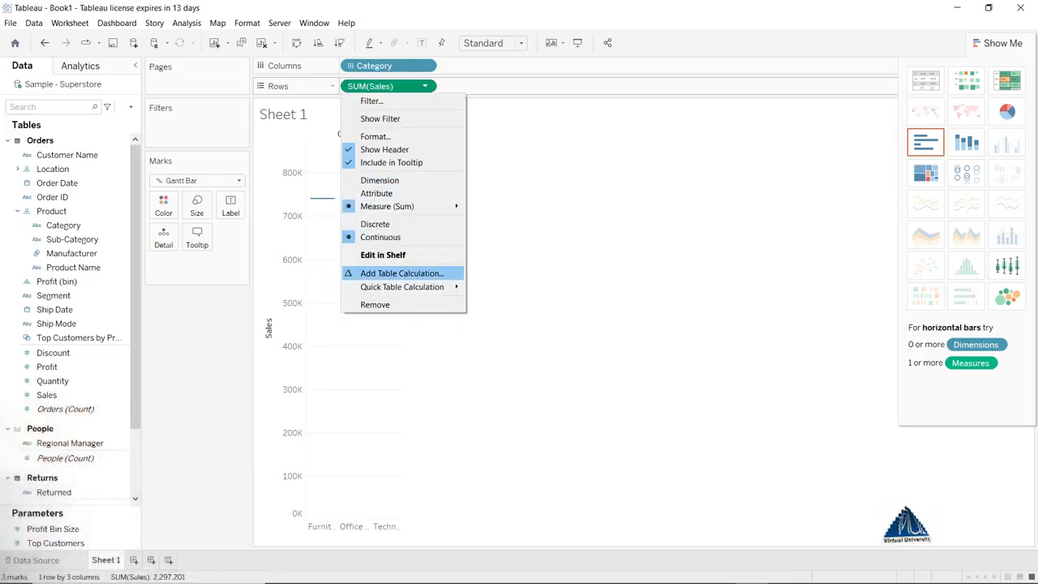
left_click(402, 273)
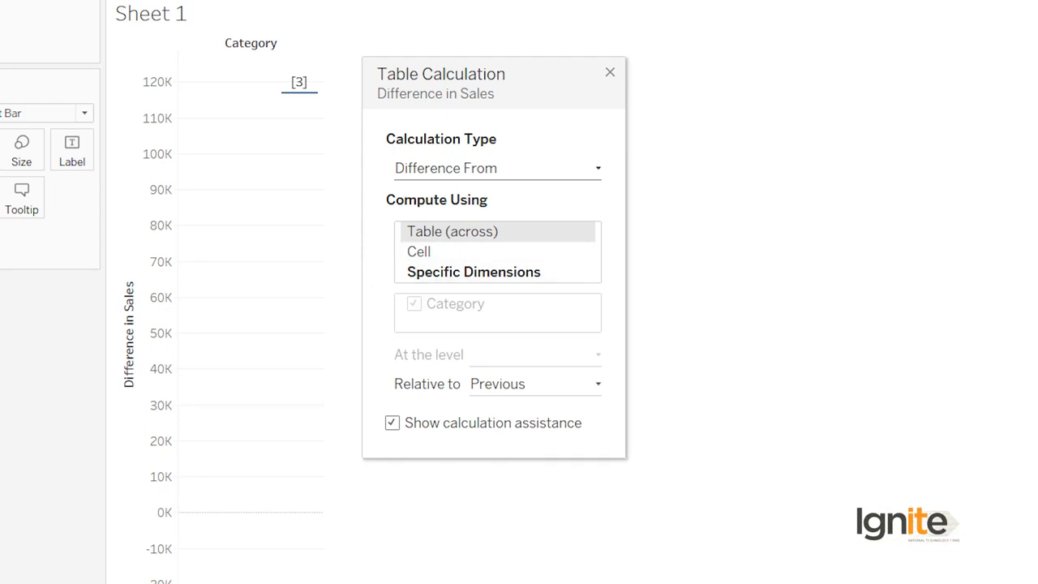
left_click(498, 168)
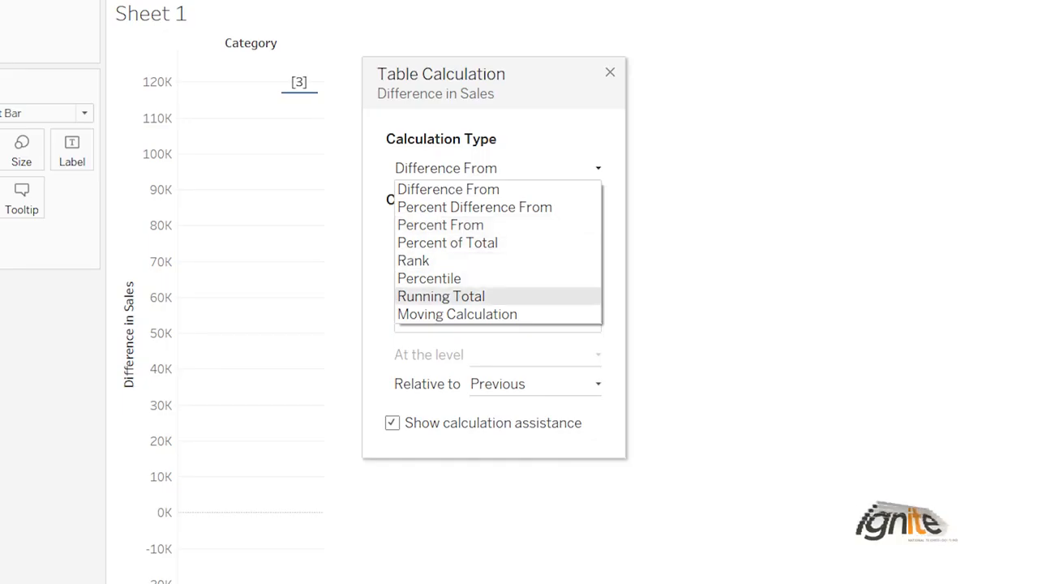
left_click(442, 297)
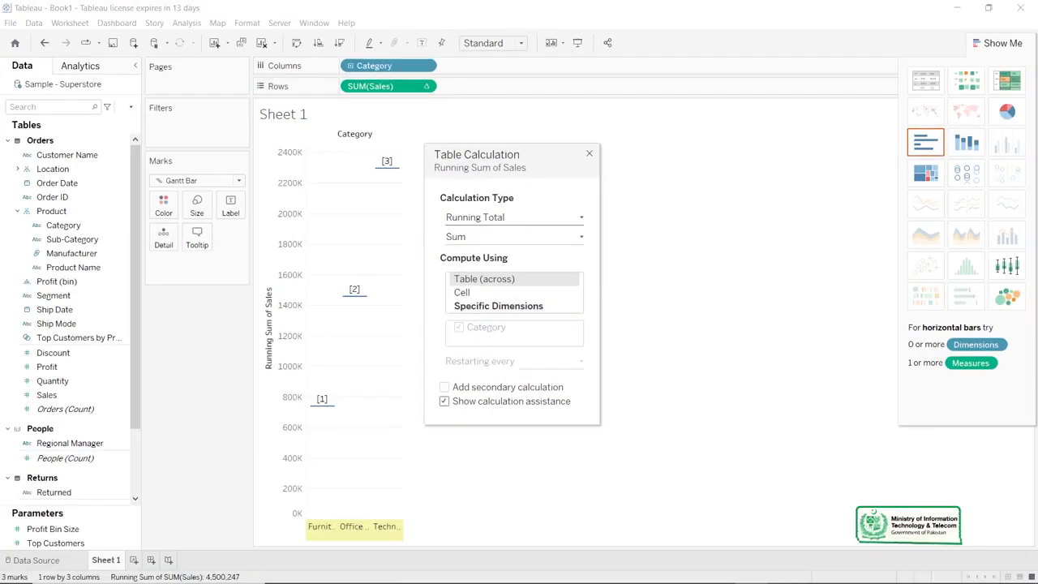
key("Escape")
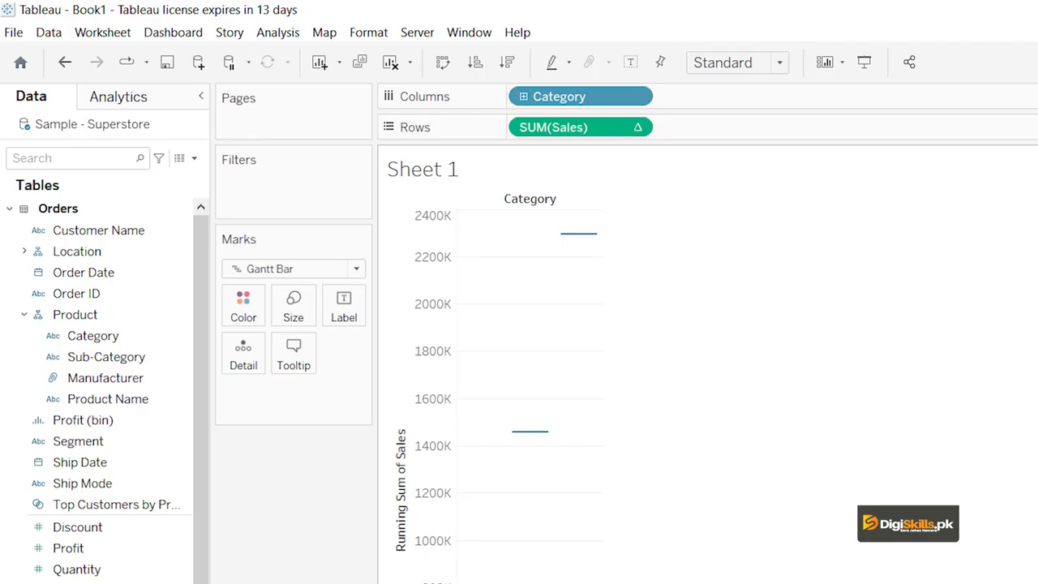
left_click(636, 127)
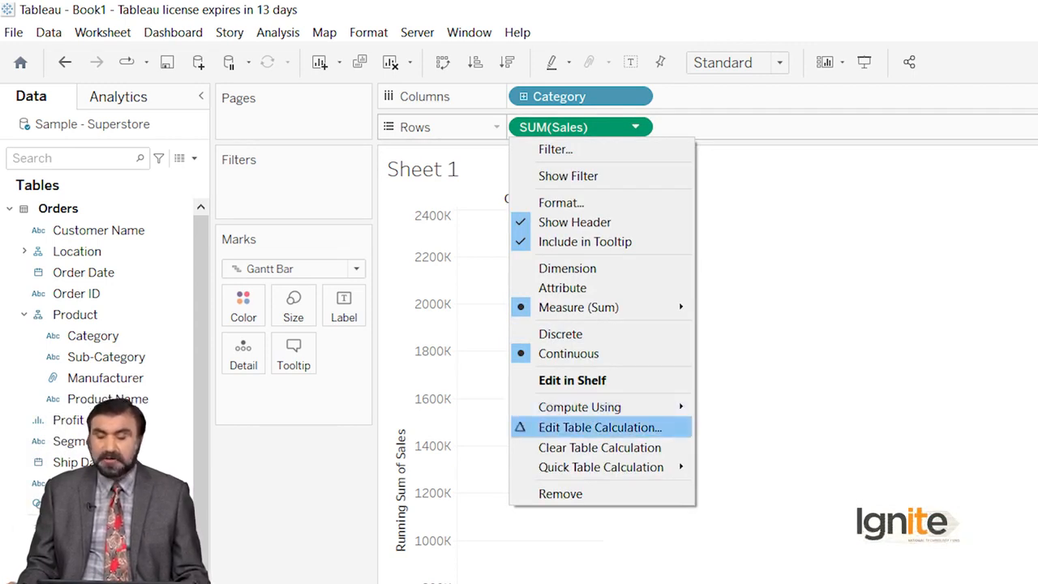
key("Escape")
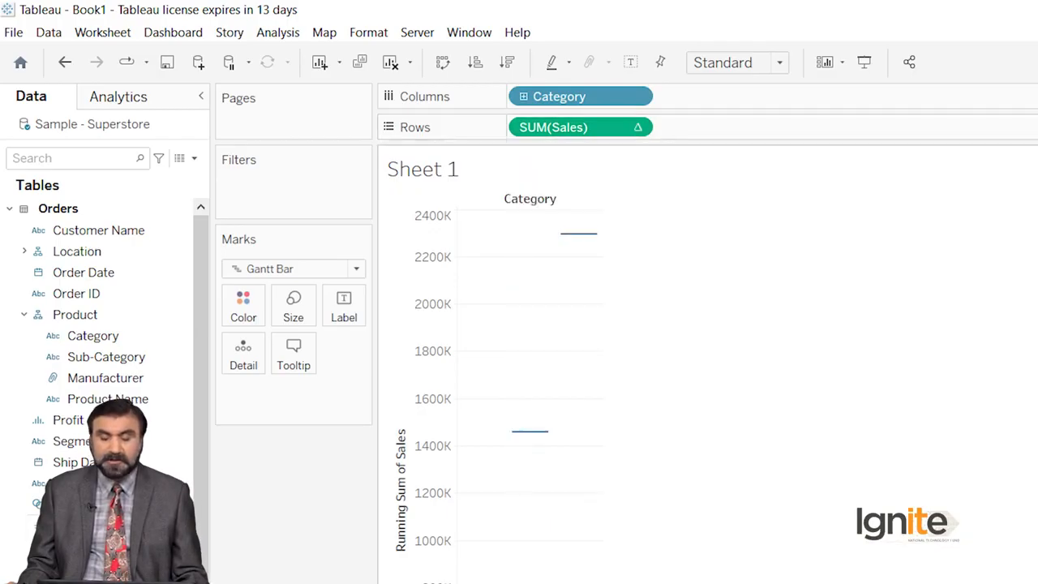